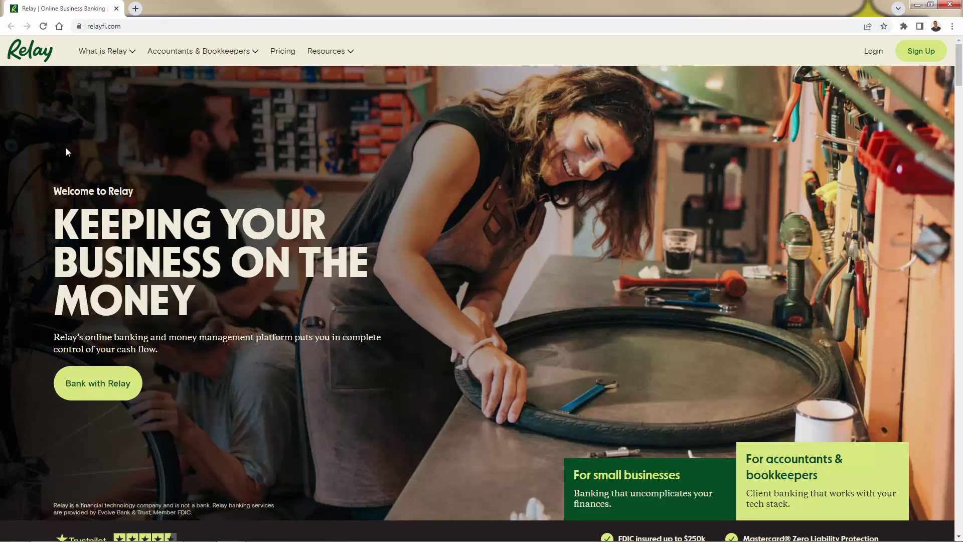
Scroll the relayfi.com homepage past the app screenshots to the 'Beyond the business banking basics' feature list.
{"action": "scroll", "coordinate": [66, 152], "scroll_direction": "down", "scroll_amount": 1}
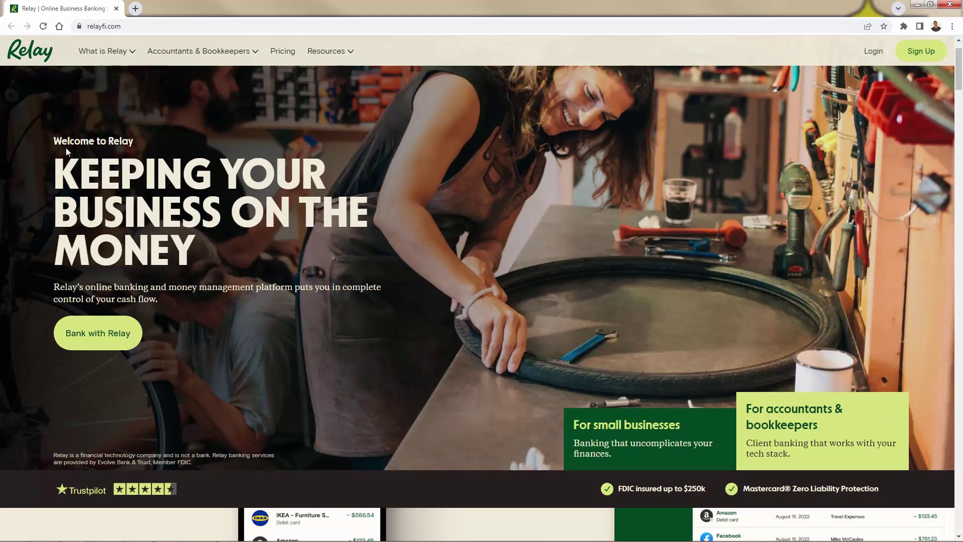
{"action": "scroll", "coordinate": [66, 152], "scroll_direction": "down", "scroll_amount": 7}
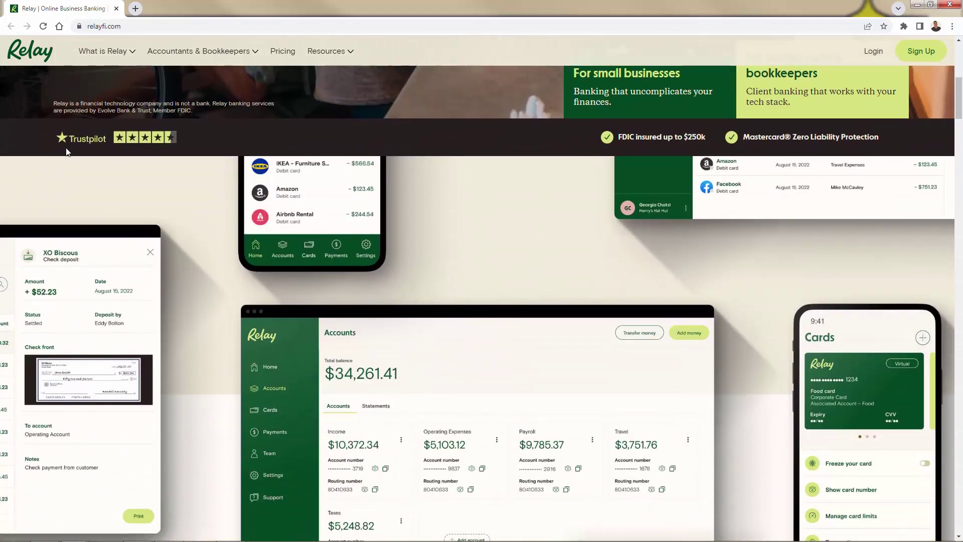
{"action": "scroll", "coordinate": [66, 152], "scroll_direction": "down", "scroll_amount": 4}
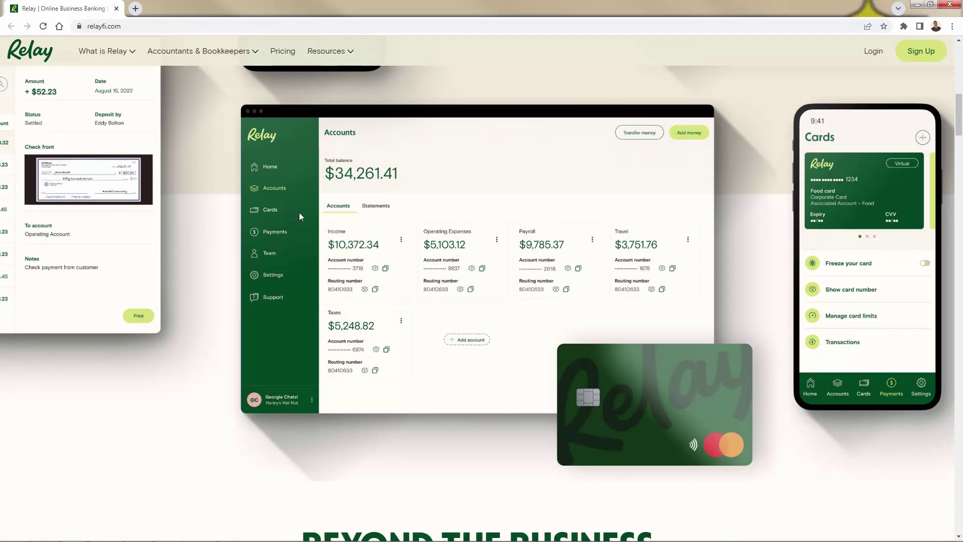
{"action": "scroll", "coordinate": [299, 213], "scroll_direction": "down", "scroll_amount": 7}
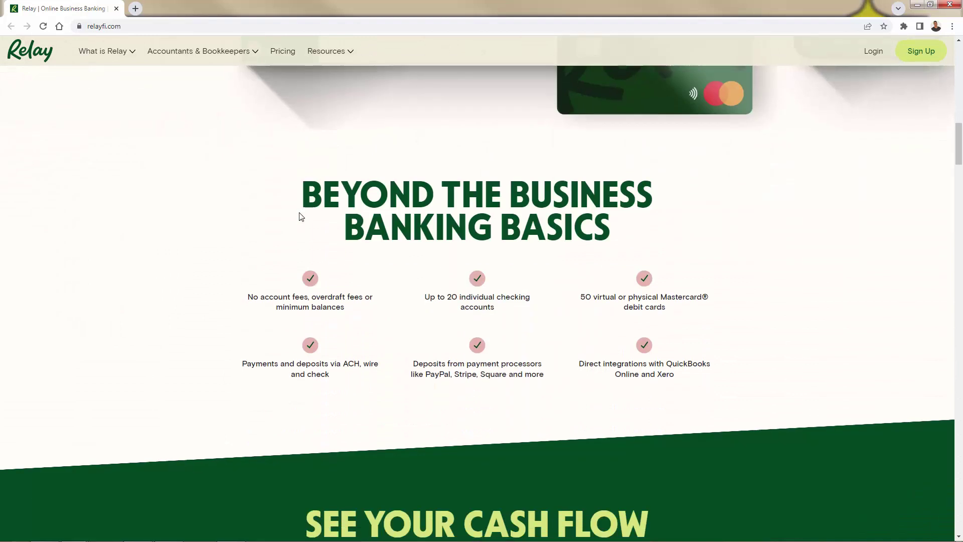
{"action": "scroll", "coordinate": [301, 216], "scroll_direction": "down", "scroll_amount": 1}
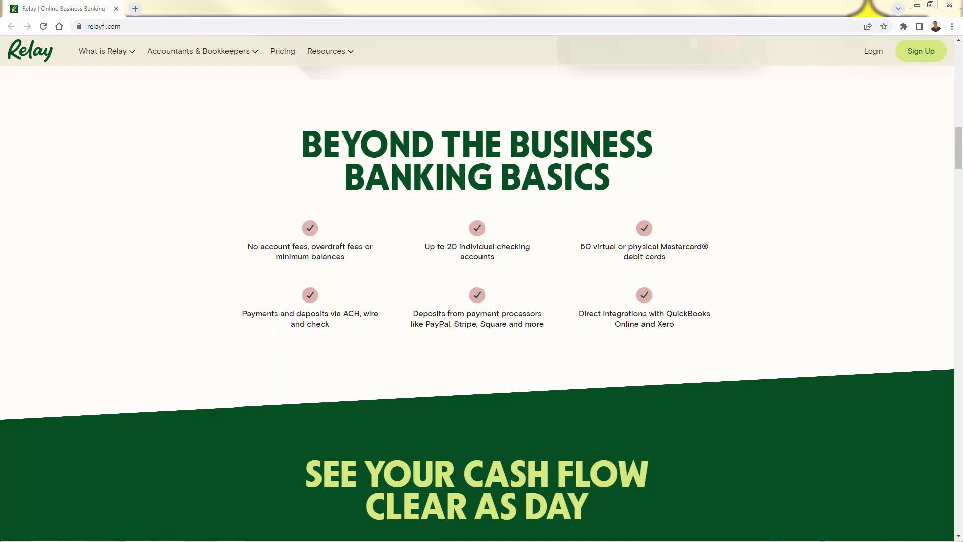
Scroll down to the cash-flow section, briefly highlighting its heading.
{"action": "scroll", "coordinate": [84, 323], "scroll_direction": "down", "scroll_amount": 6}
{"action": "left_click_drag", "start_coordinate": [289, 210], "coordinate": [678, 210]}
{"action": "left_click", "coordinate": [679, 210]}
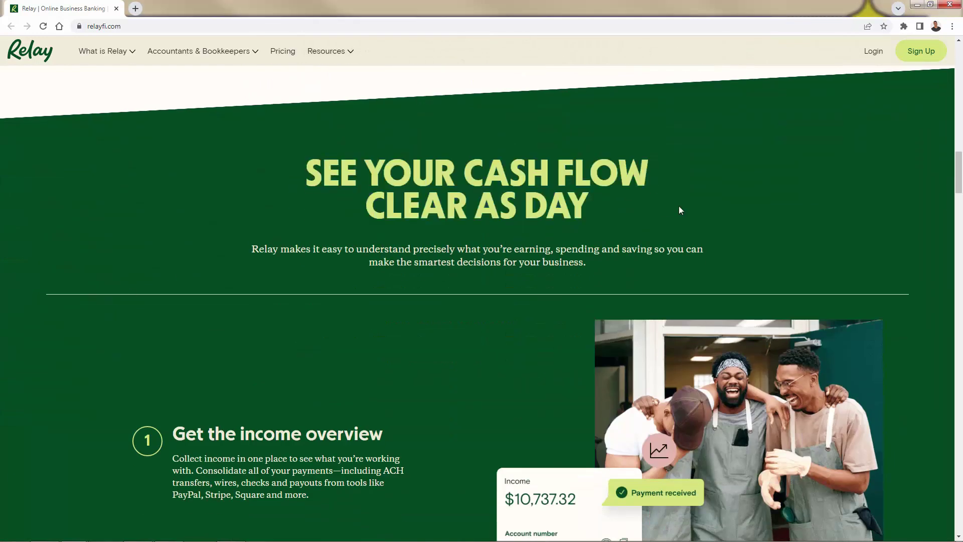
{"action": "scroll", "coordinate": [281, 351], "scroll_direction": "down", "scroll_amount": 5}
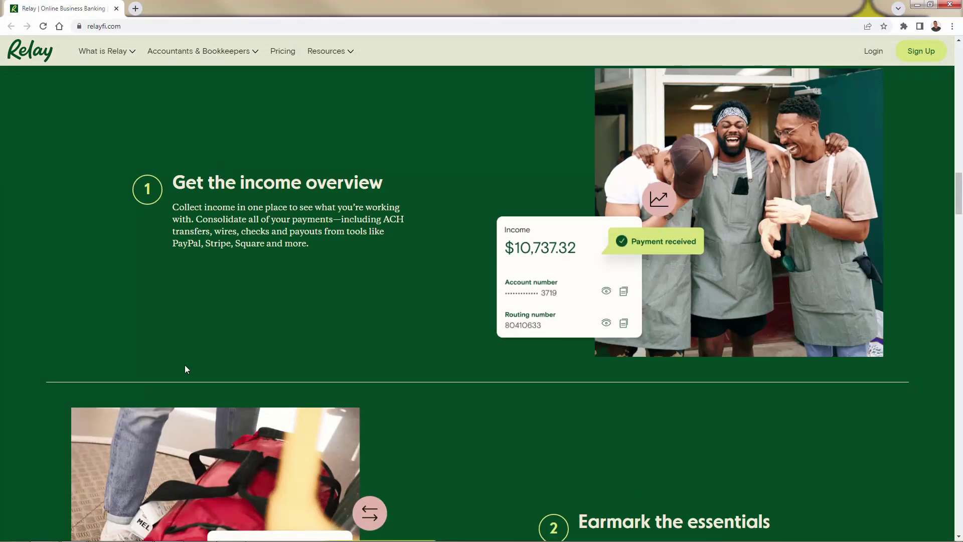
{"action": "scroll", "coordinate": [185, 367], "scroll_direction": "down", "scroll_amount": 5}
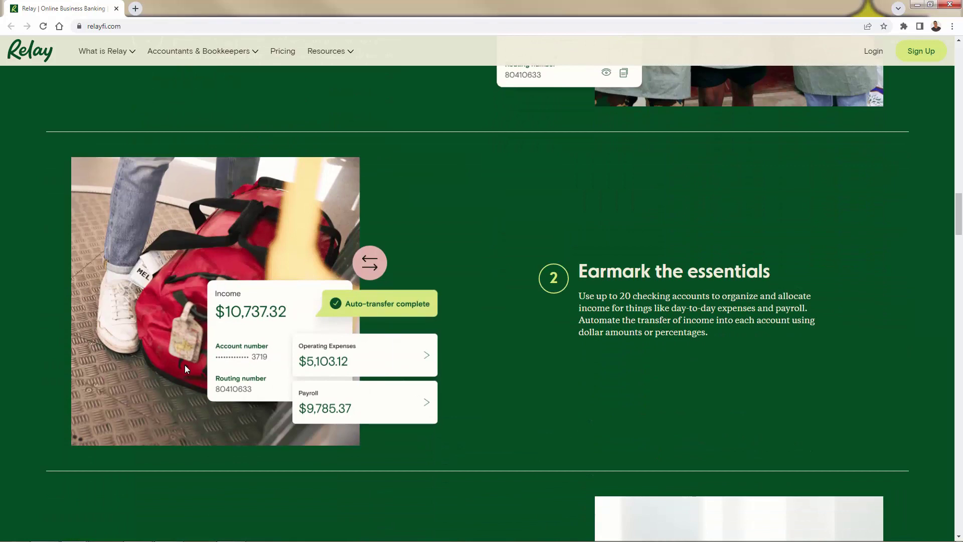
{"action": "scroll", "coordinate": [185, 367], "scroll_direction": "down", "scroll_amount": 1}
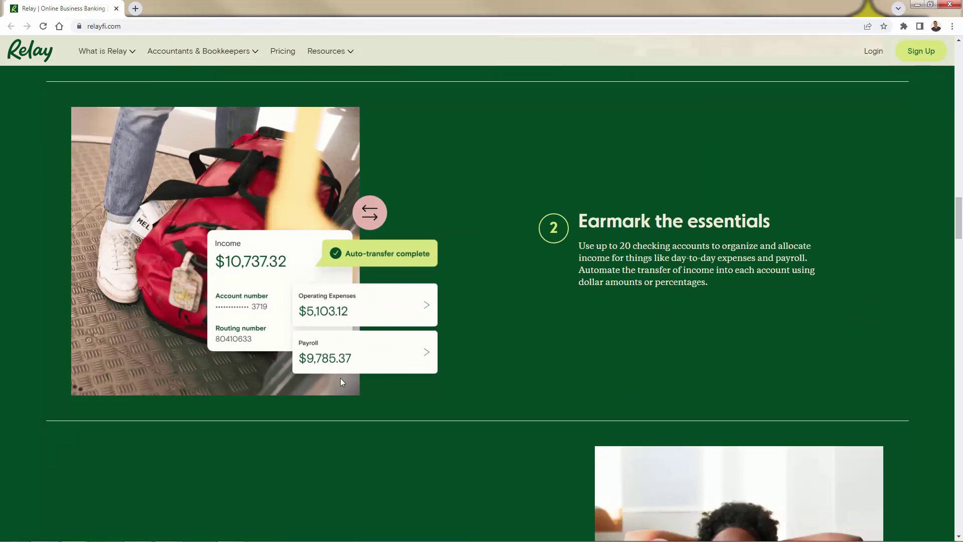
{"action": "scroll", "coordinate": [343, 378], "scroll_direction": "down", "scroll_amount": 5}
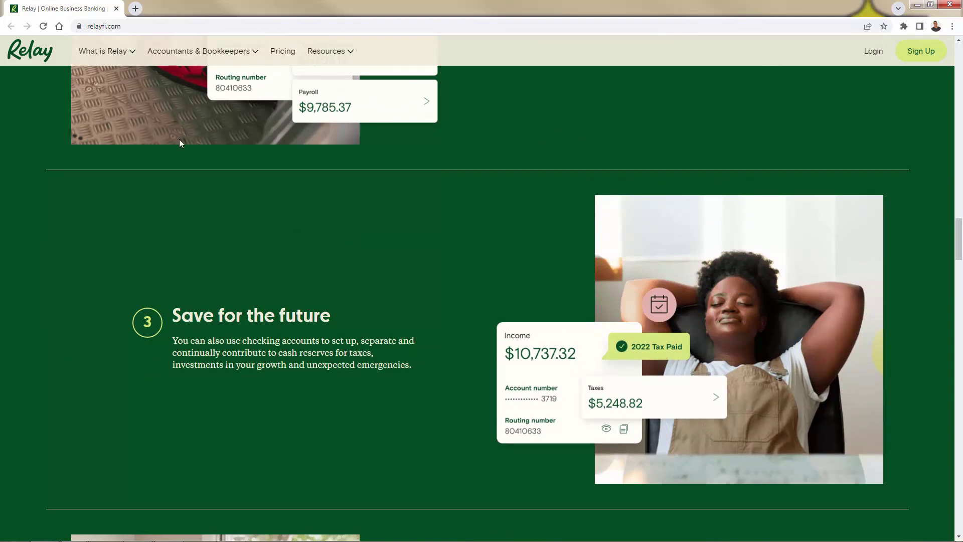
Scroll through the feature and security sections down to the testimonials.
{"action": "scroll", "coordinate": [200, 396], "scroll_direction": "down", "scroll_amount": 1}
{"action": "scroll", "coordinate": [198, 412], "scroll_direction": "down", "scroll_amount": 3}
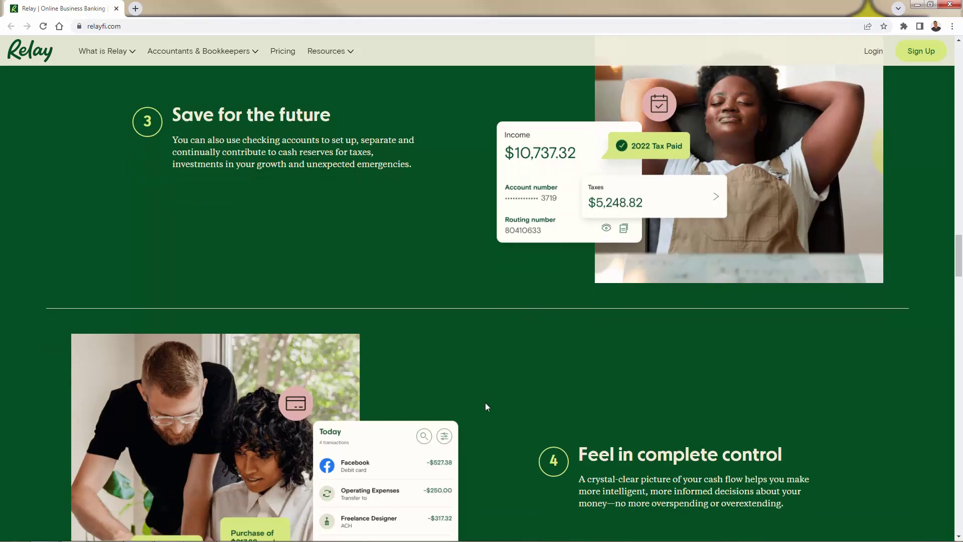
{"action": "scroll", "coordinate": [485, 403], "scroll_direction": "down", "scroll_amount": 5}
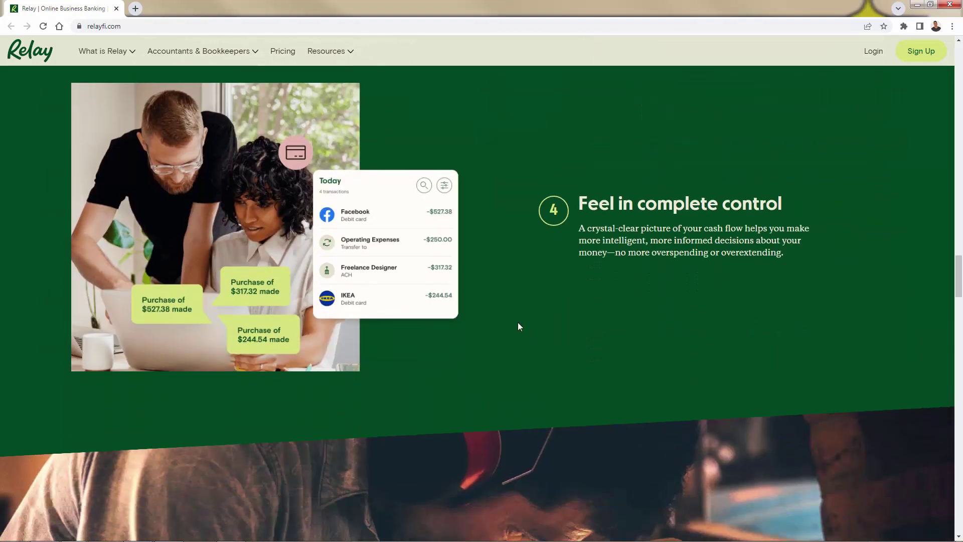
{"action": "scroll", "coordinate": [440, 363], "scroll_direction": "down", "scroll_amount": 9}
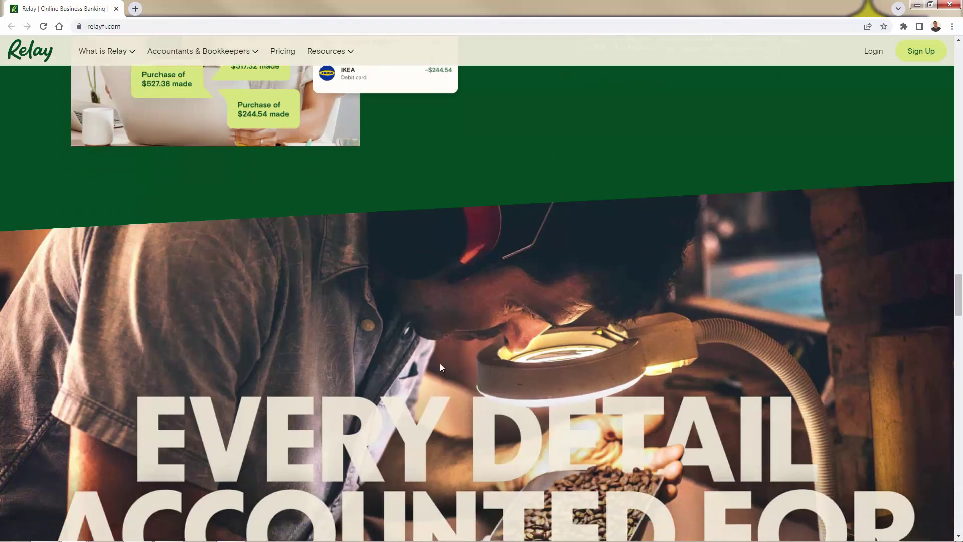
{"action": "scroll", "coordinate": [441, 363], "scroll_direction": "down", "scroll_amount": 8}
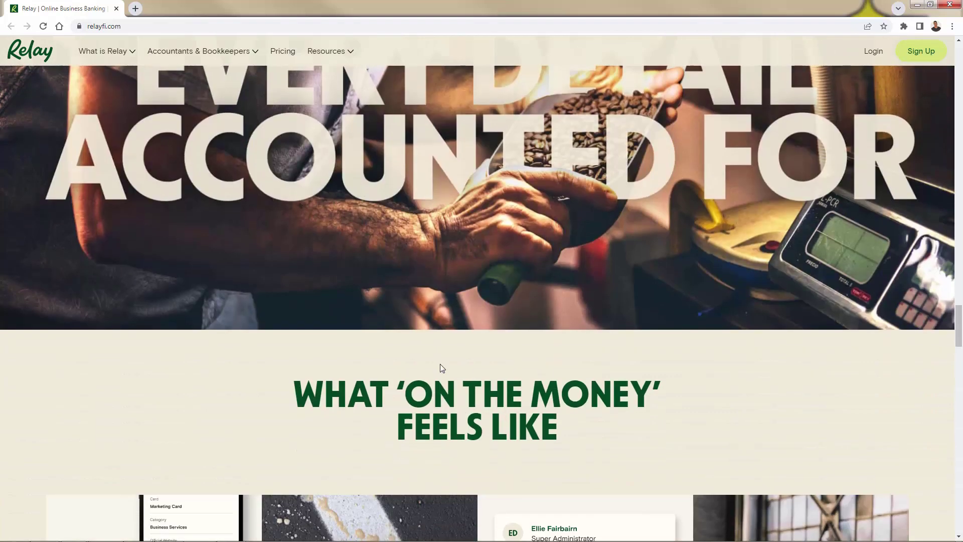
{"action": "scroll", "coordinate": [440, 366], "scroll_direction": "down", "scroll_amount": 2}
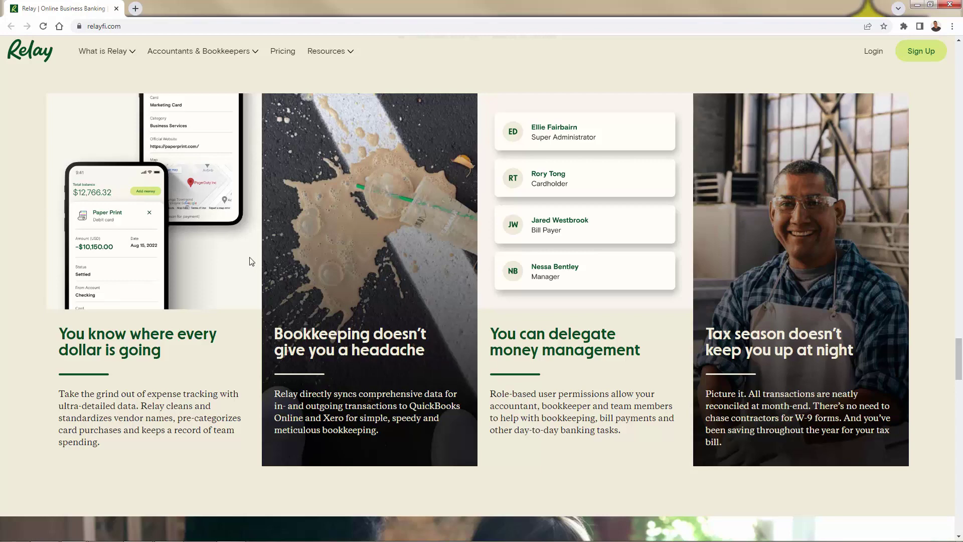
{"action": "scroll", "coordinate": [251, 261], "scroll_direction": "down", "scroll_amount": 14}
{"action": "scroll", "coordinate": [249, 261], "scroll_direction": "down", "scroll_amount": 3}
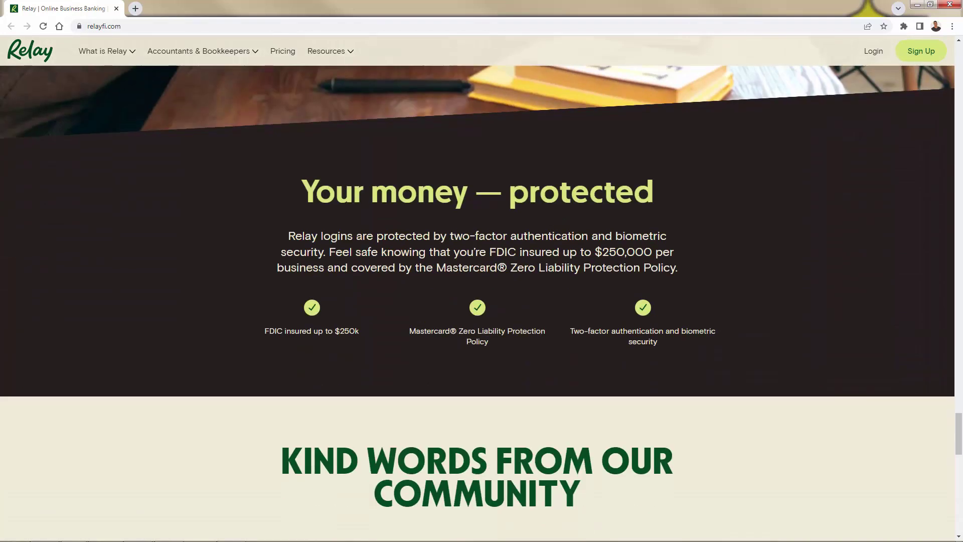
{"action": "scroll", "coordinate": [203, 368], "scroll_direction": "down", "scroll_amount": 7}
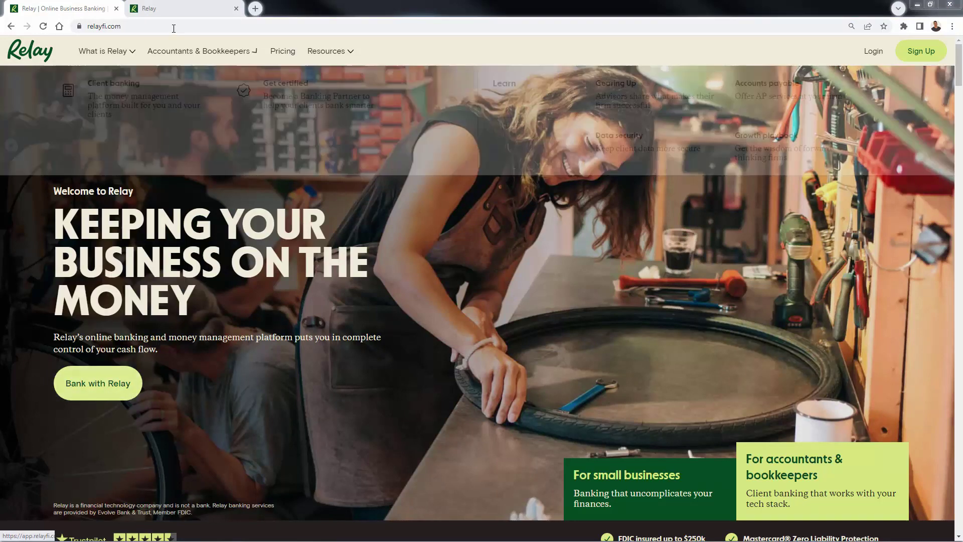
Switch to the second Relay tab and look over the blank 'Create your account' form.
{"action": "left_click", "coordinate": [176, 6]}
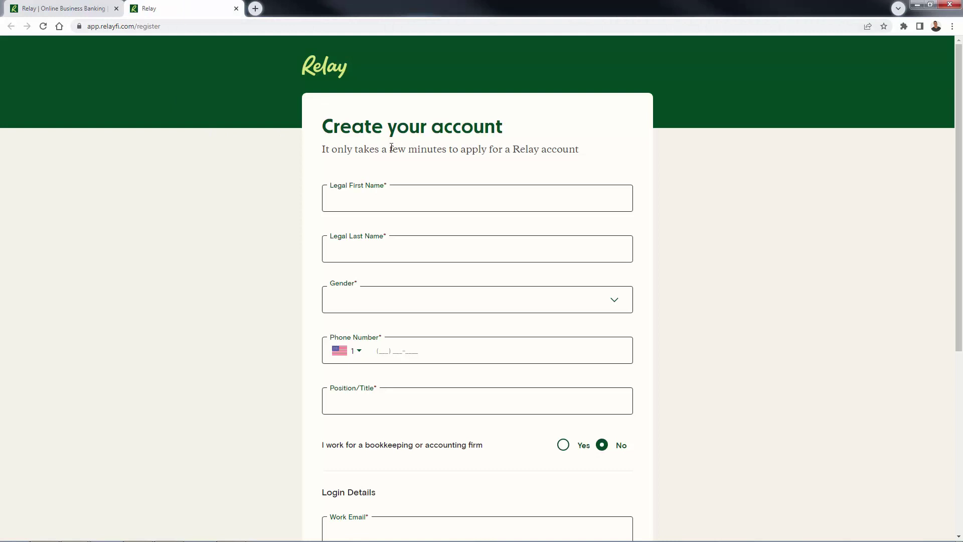
{"action": "scroll", "coordinate": [382, 237], "scroll_direction": "down", "scroll_amount": 5}
{"action": "scroll", "coordinate": [217, 315], "scroll_direction": "up", "scroll_amount": 4}
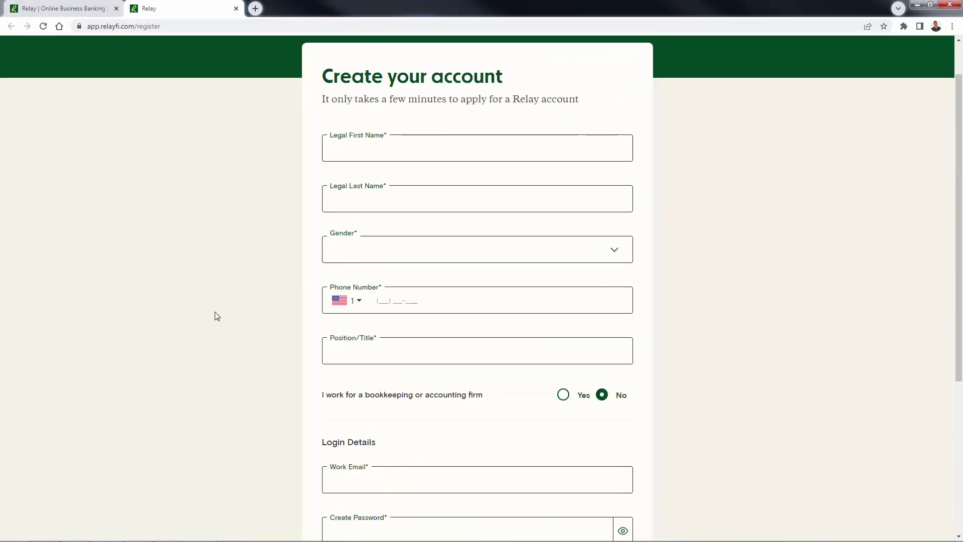
{"action": "scroll", "coordinate": [217, 316], "scroll_direction": "up", "scroll_amount": 1}
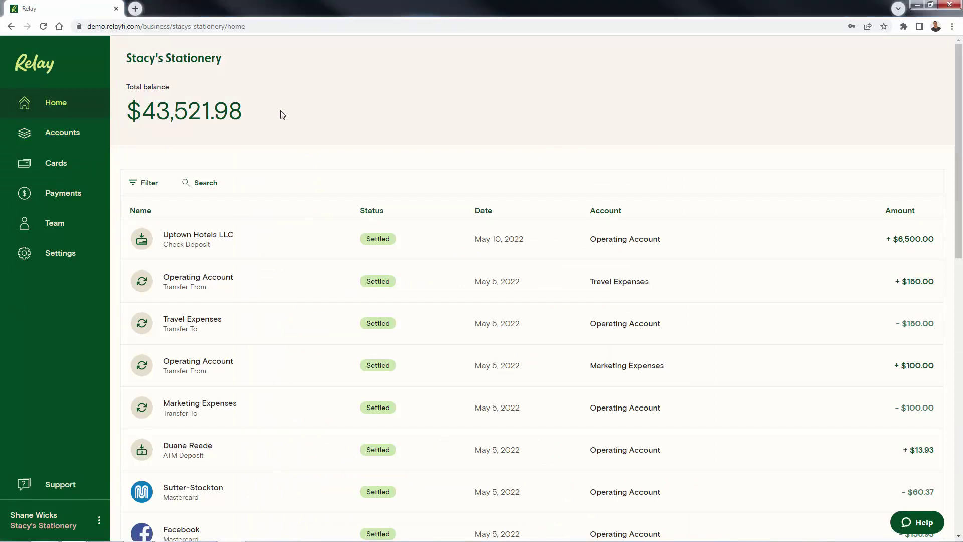
Inspect the Sutter-Stockton charge's details, including its Settled status and Operating Account source.
{"action": "scroll", "coordinate": [283, 115], "scroll_direction": "down", "scroll_amount": 1}
{"action": "scroll", "coordinate": [283, 115], "scroll_direction": "down", "scroll_amount": 1}
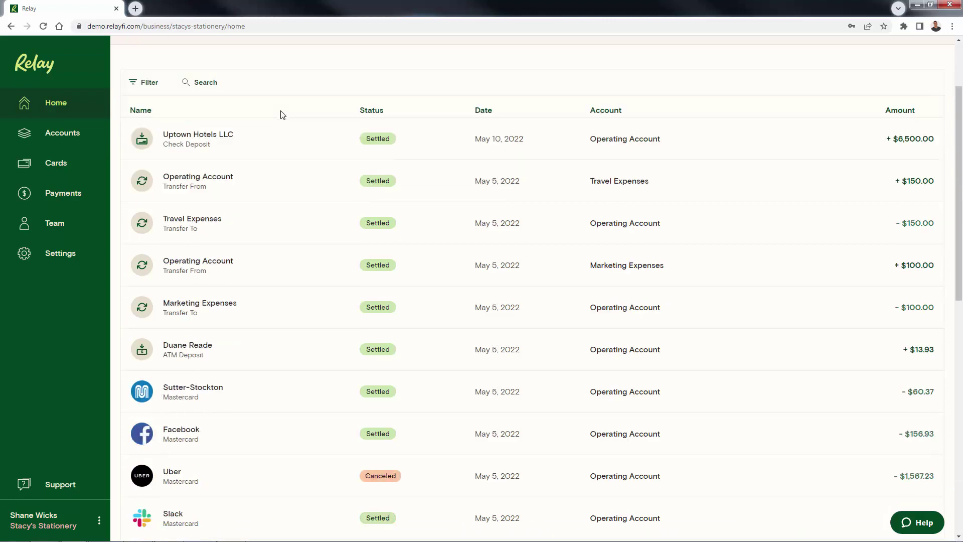
{"action": "scroll", "coordinate": [282, 115], "scroll_direction": "down", "scroll_amount": 3}
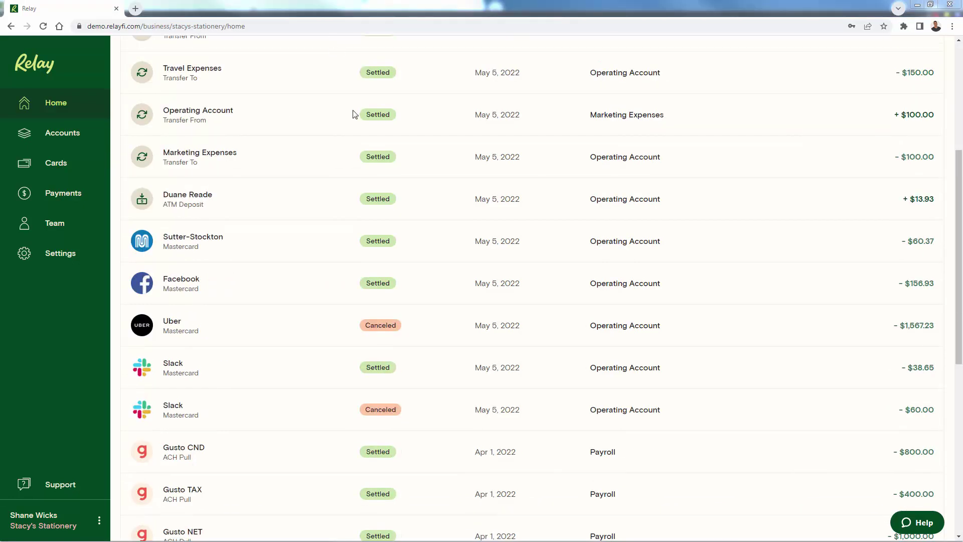
{"action": "left_click", "coordinate": [201, 244]}
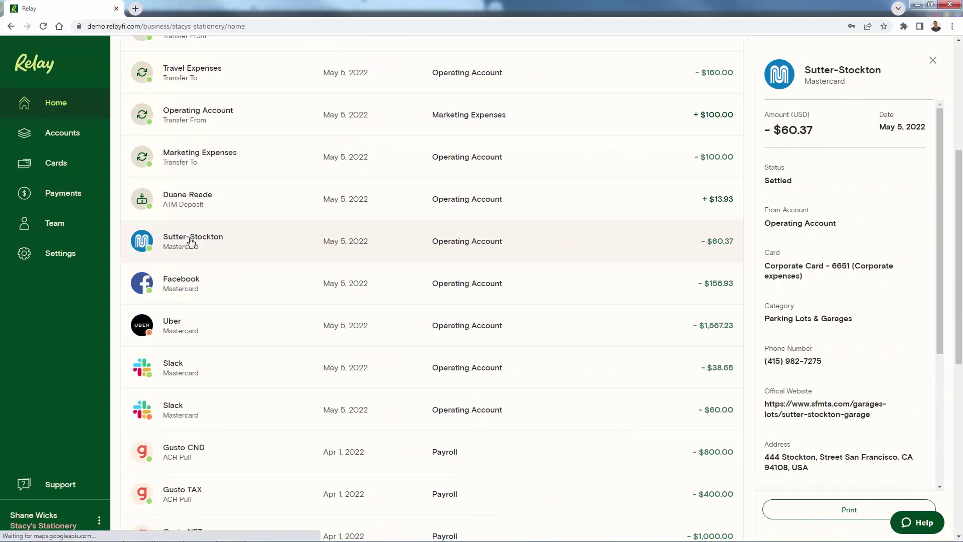
{"action": "double_click", "coordinate": [778, 180]}
{"action": "left_click_drag", "start_coordinate": [764, 223], "coordinate": [805, 223]}
{"action": "left_click", "coordinate": [805, 222]}
{"action": "left_click_drag", "start_coordinate": [942, 262], "coordinate": [944, 412]}
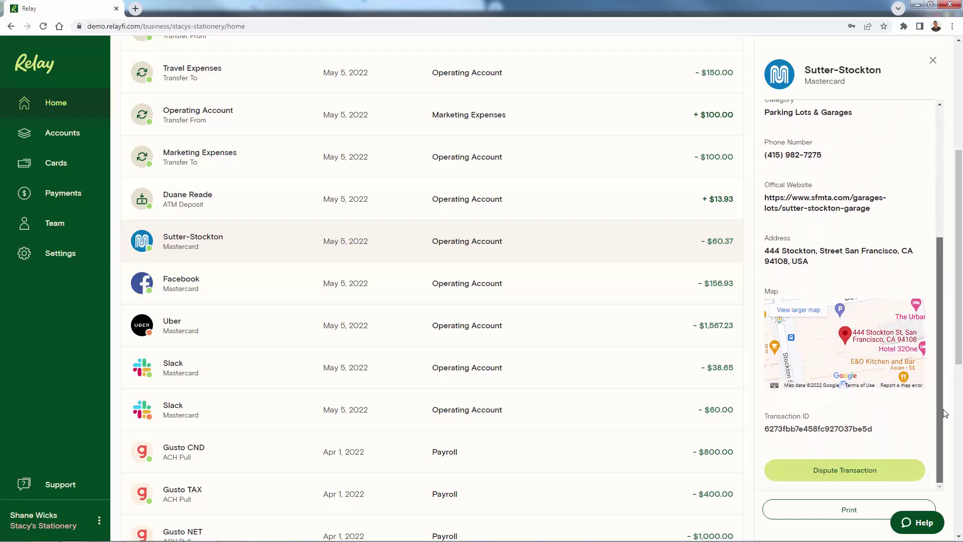
{"action": "scroll", "coordinate": [952, 375], "scroll_direction": "up", "scroll_amount": 10}
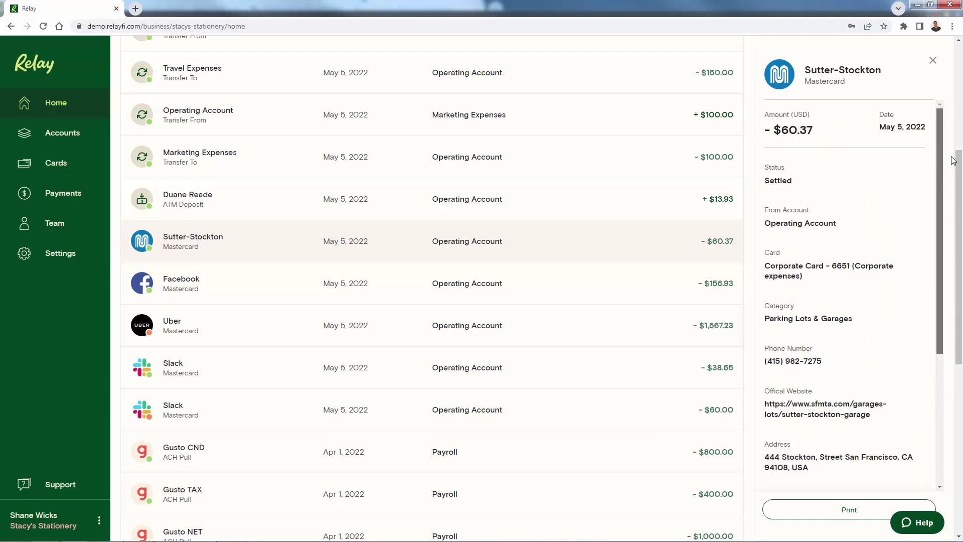
{"action": "left_click", "coordinate": [641, 185]}
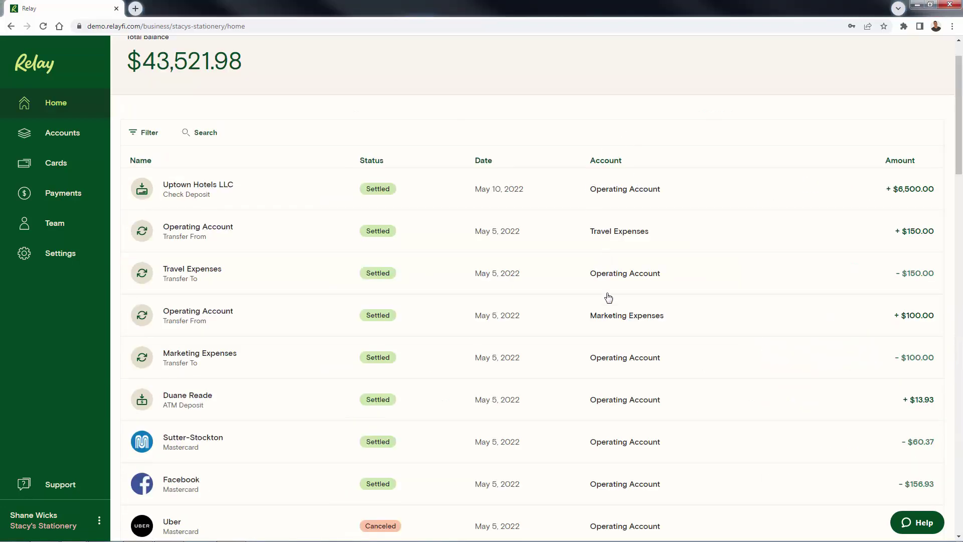
Scroll the transaction list, then view the Accounts overview with all balances.
{"action": "scroll", "coordinate": [605, 283], "scroll_direction": "down", "scroll_amount": 4}
{"action": "scroll", "coordinate": [605, 283], "scroll_direction": "down", "scroll_amount": 6}
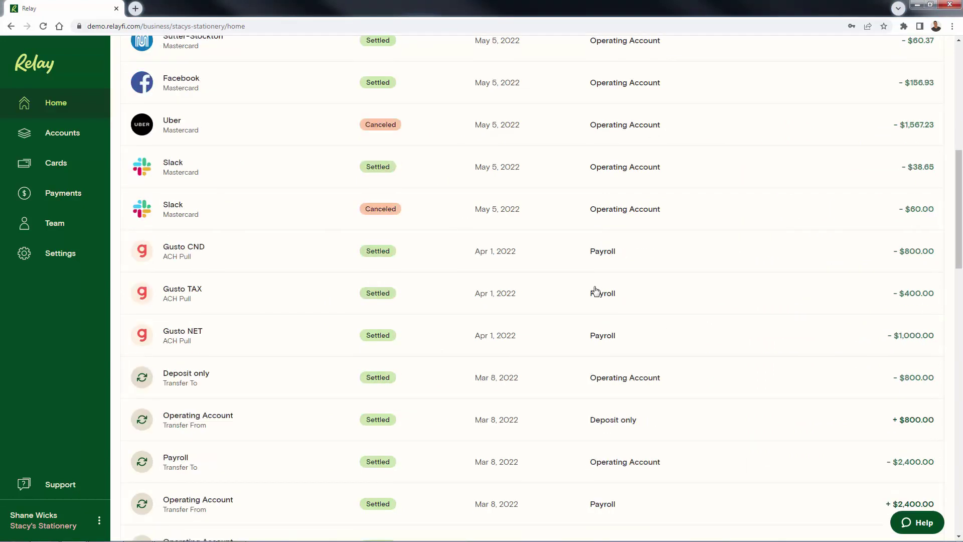
{"action": "scroll", "coordinate": [600, 439], "scroll_direction": "down", "scroll_amount": 2}
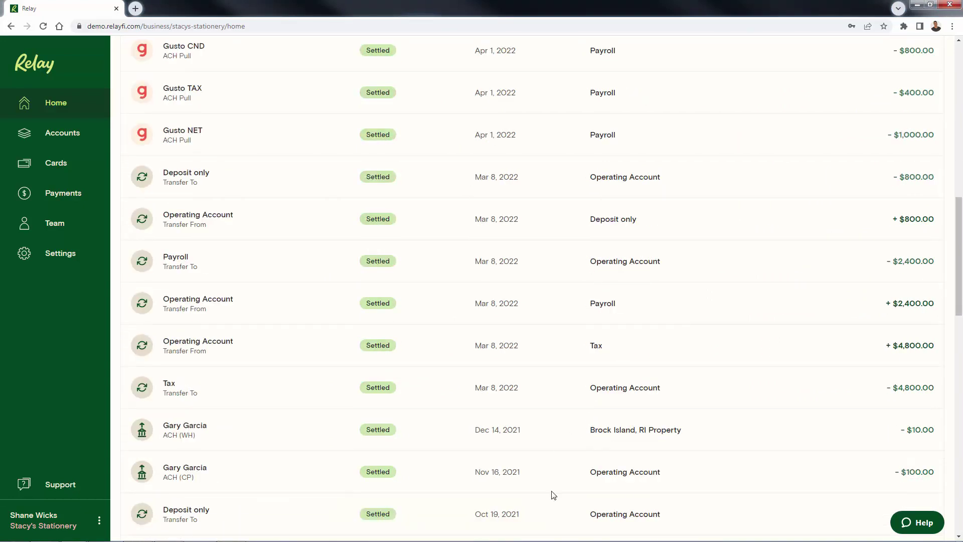
{"action": "scroll", "coordinate": [428, 398], "scroll_direction": "up", "scroll_amount": 3}
{"action": "scroll", "coordinate": [428, 397], "scroll_direction": "up", "scroll_amount": 10}
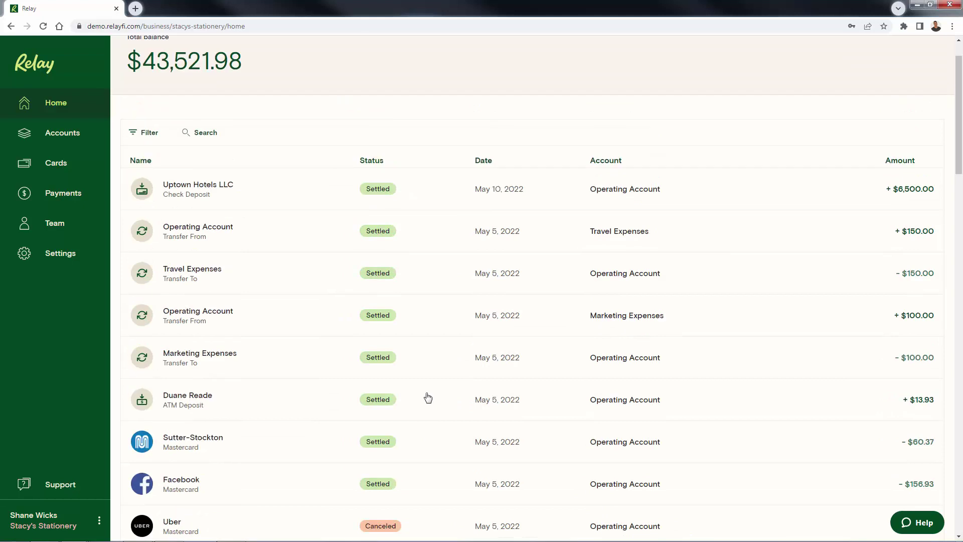
{"action": "left_click", "coordinate": [75, 138]}
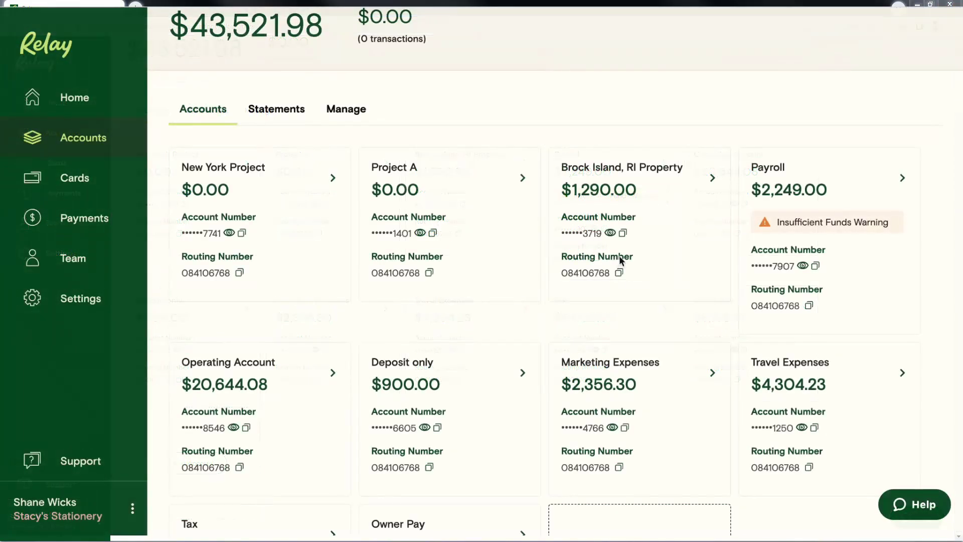
Start a transfer to Brock Island RI Property, Marketing Expenses and Travel Expenses.
{"action": "left_click", "coordinate": [619, 256]}
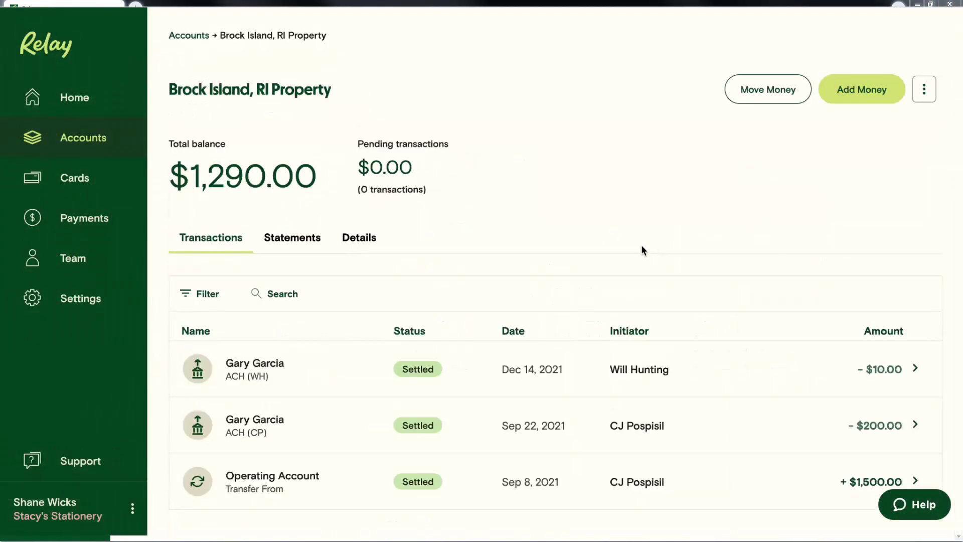
{"action": "left_click", "coordinate": [767, 90]}
{"action": "scroll", "coordinate": [435, 263], "scroll_direction": "down", "scroll_amount": 4}
{"action": "scroll", "coordinate": [451, 301], "scroll_direction": "down", "scroll_amount": 8}
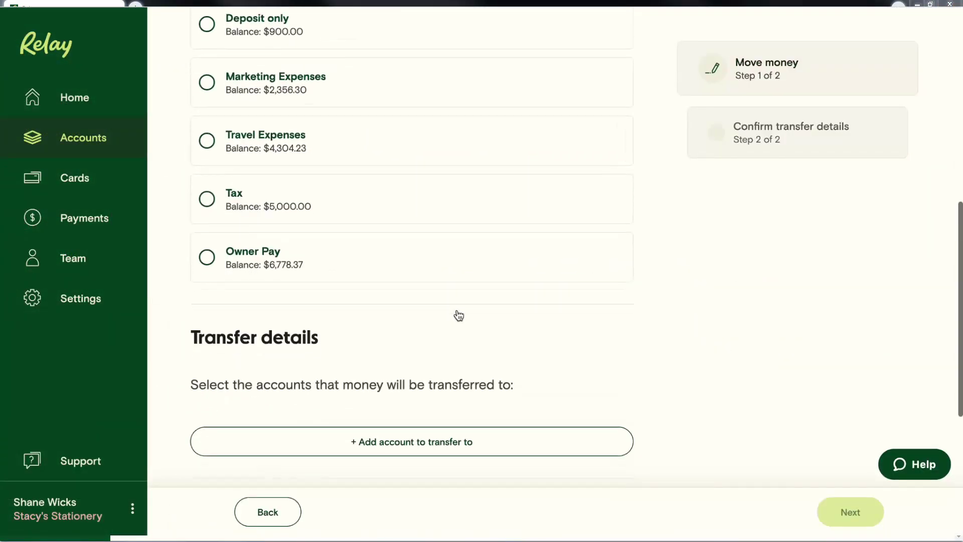
{"action": "left_click", "coordinate": [426, 237]}
{"action": "left_click", "coordinate": [245, 306]}
{"action": "left_click", "coordinate": [371, 199]}
{"action": "scroll", "coordinate": [321, 346], "scroll_direction": "down", "scroll_amount": 2}
{"action": "left_click", "coordinate": [308, 374]}
{"action": "left_click", "coordinate": [377, 193]}
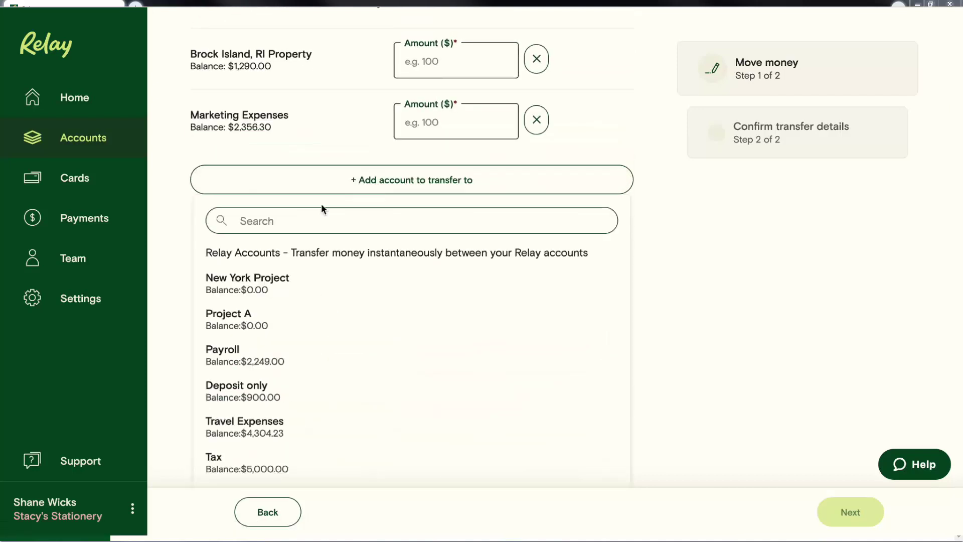
{"action": "left_click", "coordinate": [242, 429]}
{"action": "scroll", "coordinate": [298, 180], "scroll_direction": "up", "scroll_amount": 4}
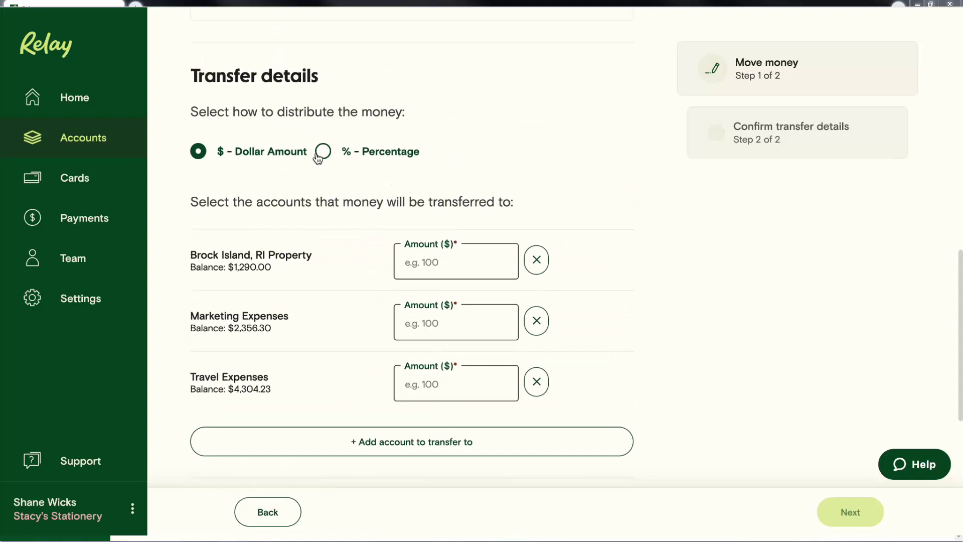
Split $1,000 by percentage: 50% Brock Island, 25% Marketing, 25% Travel Expenses.
{"action": "left_click", "coordinate": [323, 142]}
{"action": "left_click", "coordinate": [325, 189]}
{"action": "type", "text": "1000"}
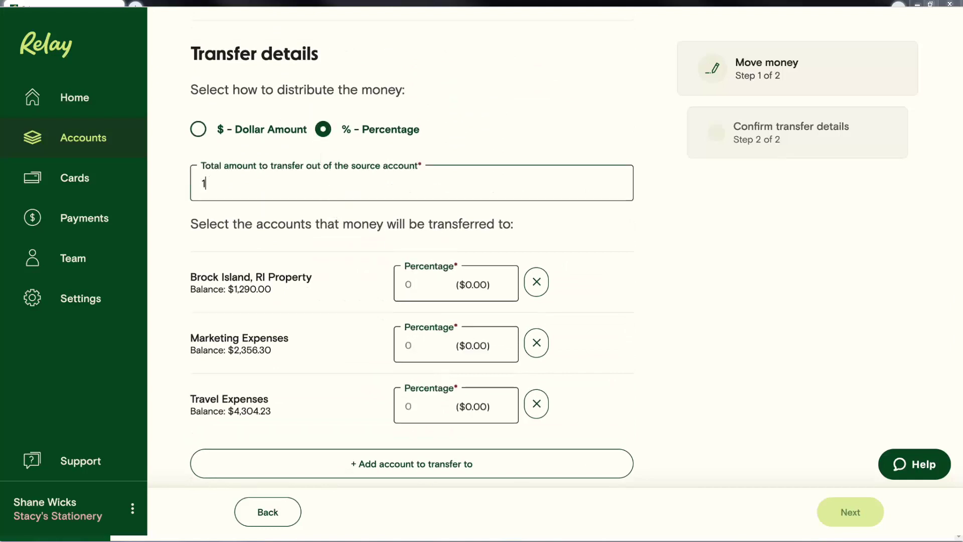
{"action": "left_click", "coordinate": [424, 285]}
{"action": "type", "text": "50"}
{"action": "left_click", "coordinate": [408, 343]}
{"action": "type", "text": "25"}
{"action": "left_click", "coordinate": [409, 405]}
{"action": "type", "text": "2"}
{"action": "key", "text": "BackSpace"}
{"action": "type", "text": "5"}
{"action": "key", "text": "BackSpace"}
{"action": "type", "text": "25"}
Keep the transfer frequency as One-time transfer, then go to the Cards page.
{"action": "scroll", "coordinate": [628, 404], "scroll_direction": "down", "scroll_amount": 3}
{"action": "scroll", "coordinate": [625, 403], "scroll_direction": "down", "scroll_amount": 2}
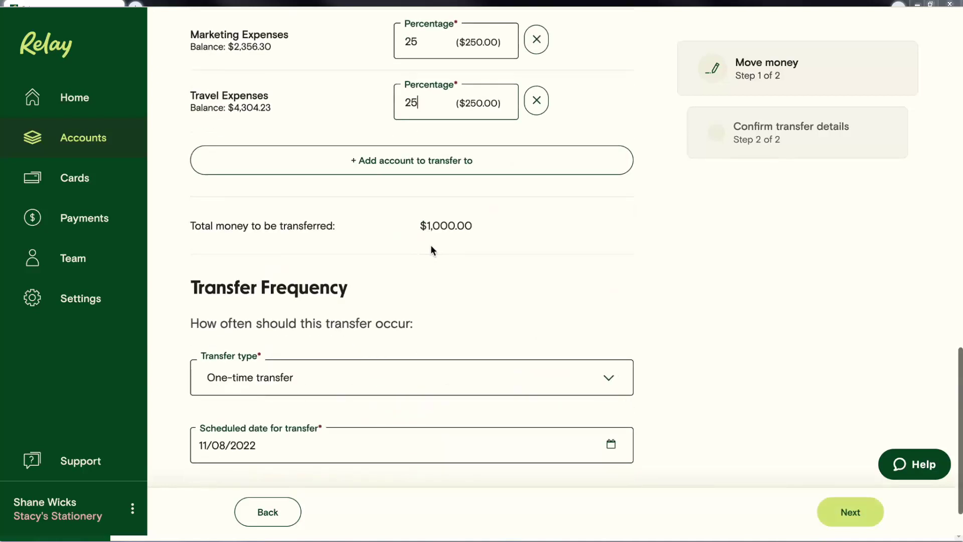
{"action": "scroll", "coordinate": [498, 283], "scroll_direction": "down", "scroll_amount": 1}
{"action": "left_click", "coordinate": [395, 315]}
{"action": "left_click", "coordinate": [394, 315]}
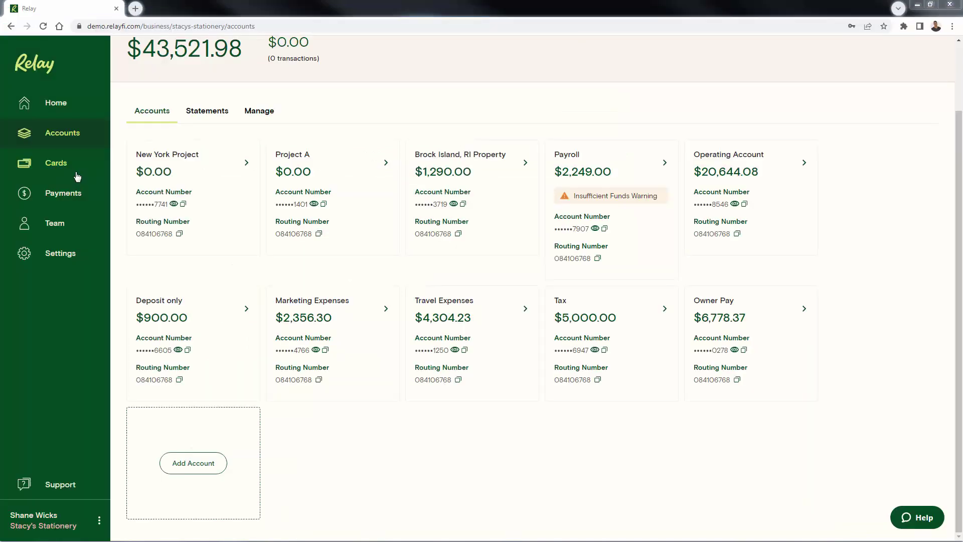
{"action": "left_click", "coordinate": [61, 163]}
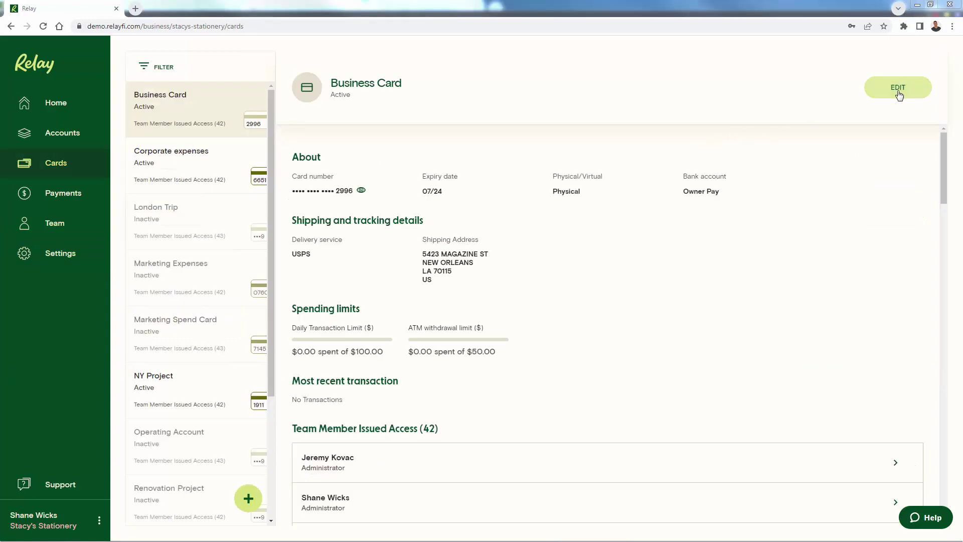
Change the Business Card's Daily ATM Withdrawal Limit from 50 to 100 and save it.
{"action": "left_click", "coordinate": [917, 95]}
{"action": "triple_click", "coordinate": [409, 155]}
{"action": "left_click", "coordinate": [402, 235]}
{"action": "double_click", "coordinate": [373, 284]}
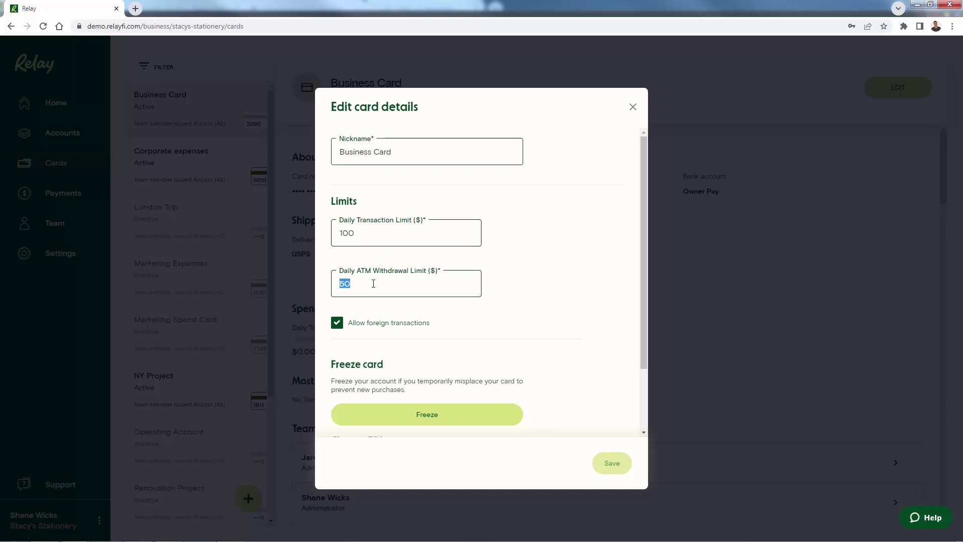
{"action": "type", "text": "100"}
{"action": "scroll", "coordinate": [521, 325], "scroll_direction": "down", "scroll_amount": 1}
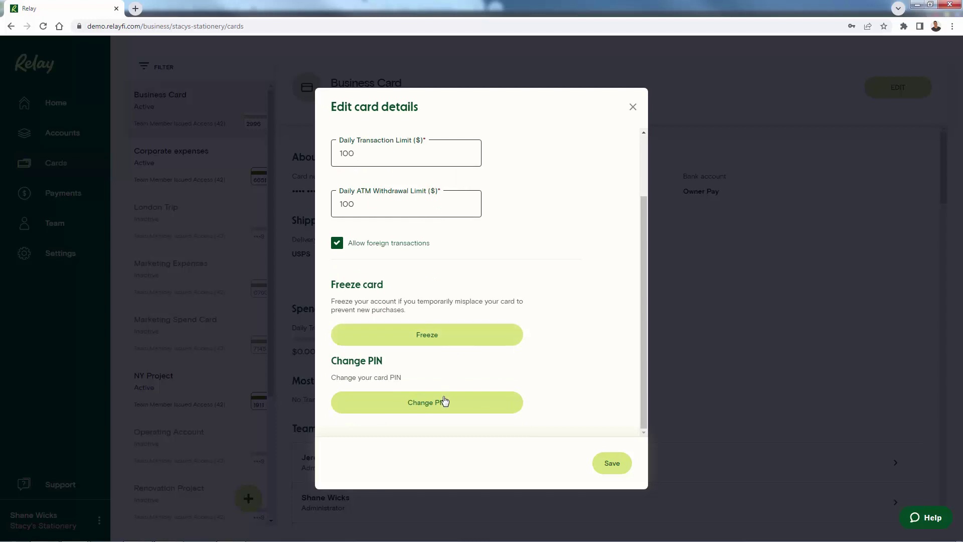
{"action": "left_click", "coordinate": [617, 462]}
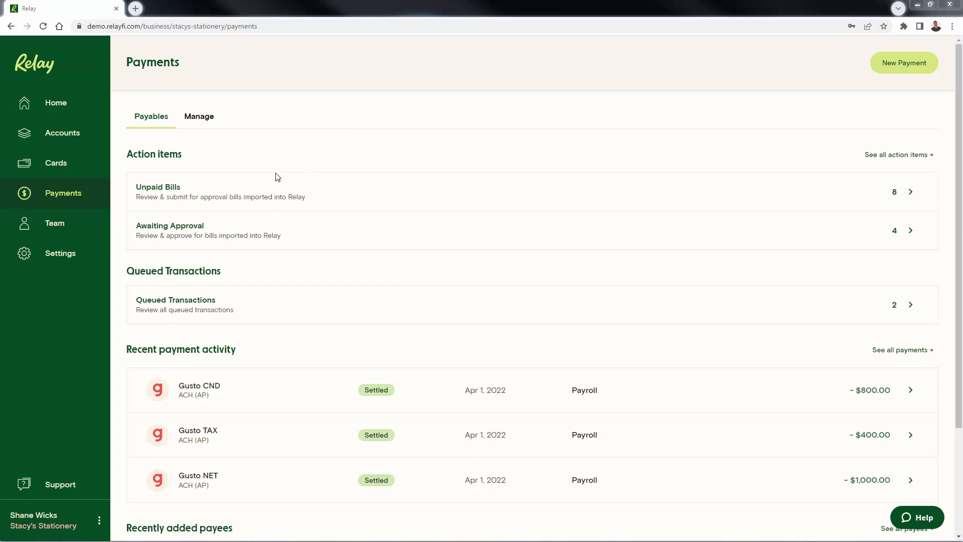
Start a new payment and choose Roofing Construction Co from the All Payees list.
{"action": "left_click", "coordinate": [908, 67]}
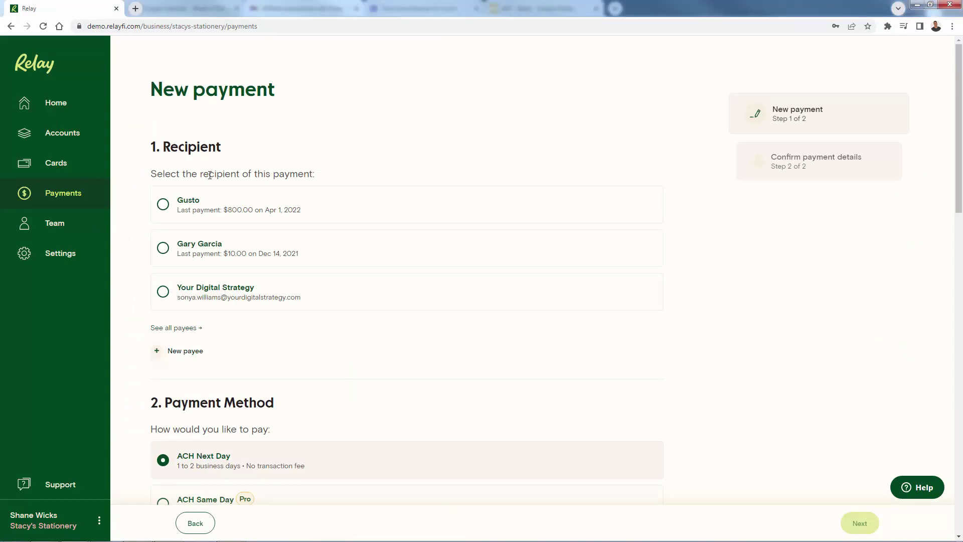
{"action": "left_click", "coordinate": [181, 328]}
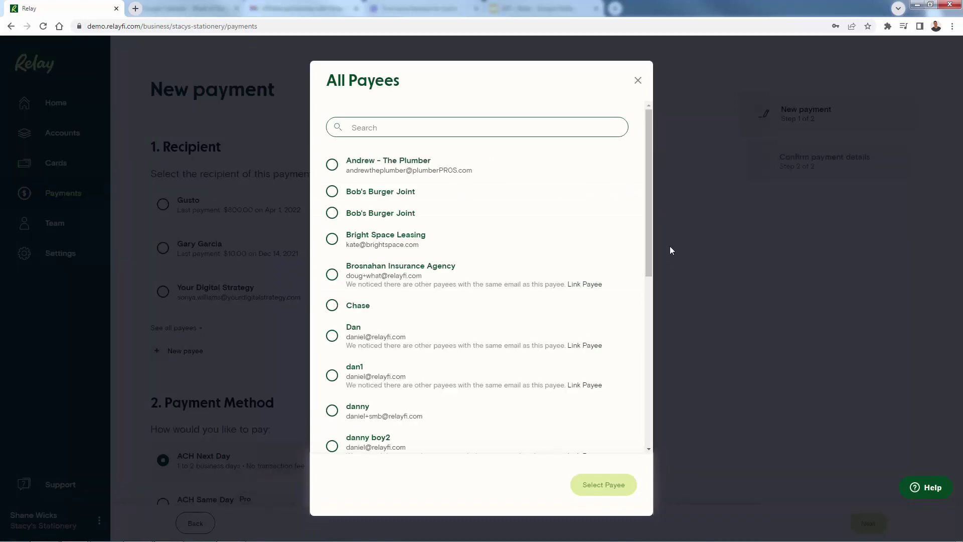
{"action": "left_click_drag", "start_coordinate": [650, 240], "coordinate": [670, 412]}
{"action": "left_click", "coordinate": [332, 363]}
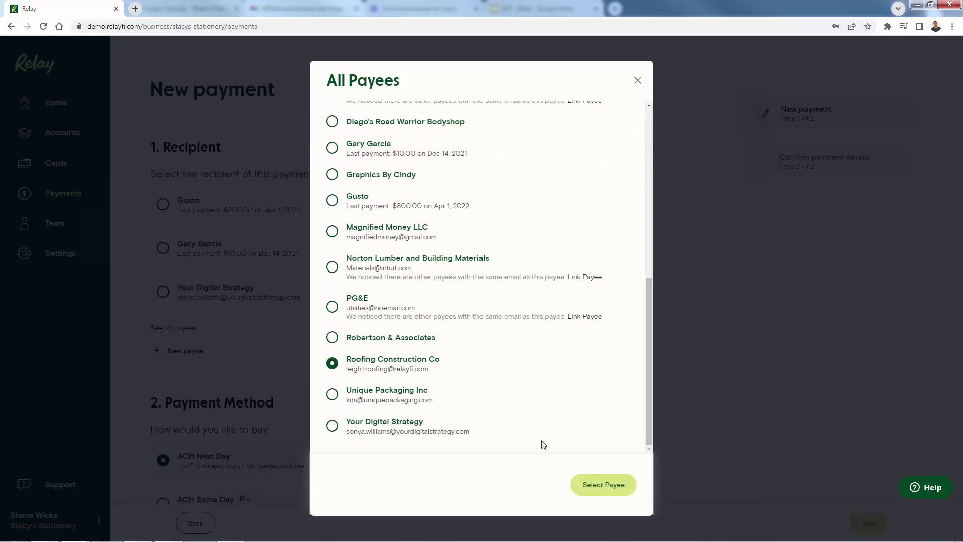